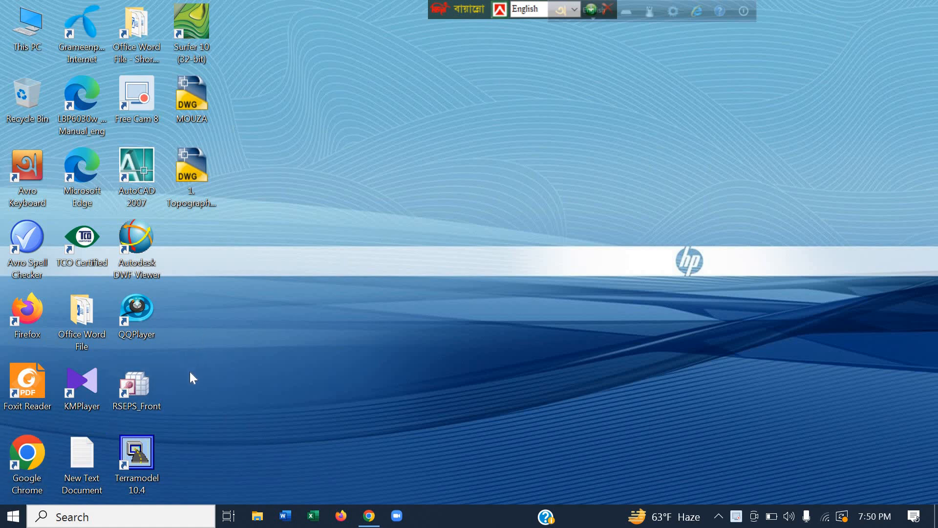
Launch RSEPS_Front from the desktop and open Contract Information
{"action": "double_click", "coordinate": [142, 386]}
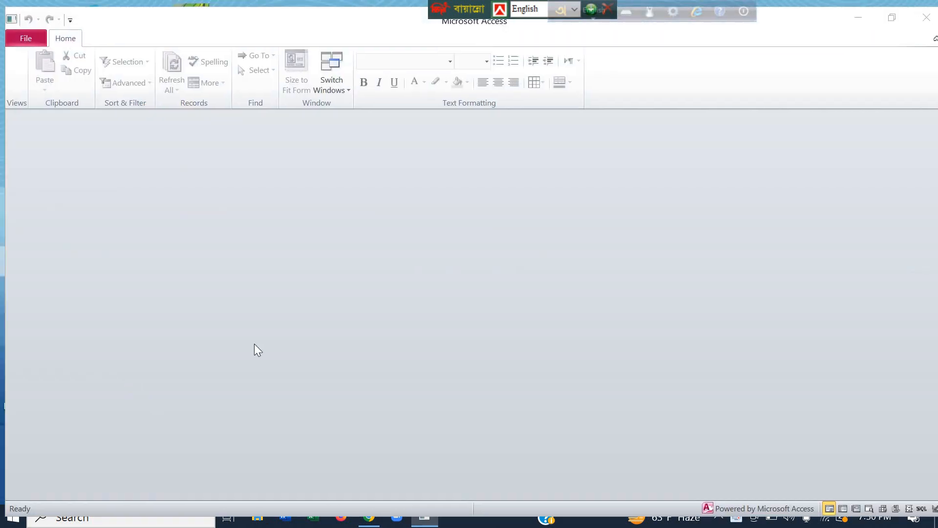
{"action": "left_click", "coordinate": [487, 322]}
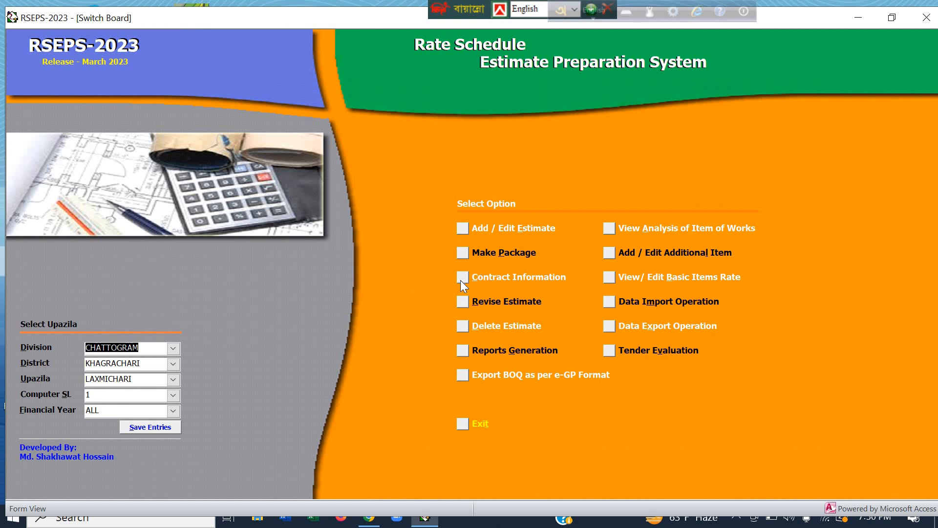
{"action": "left_click", "coordinate": [462, 277]}
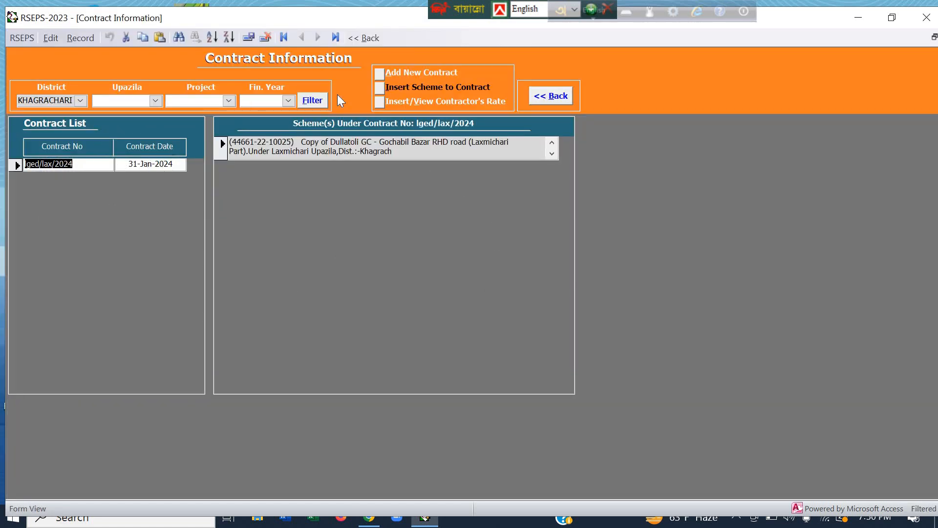
Add a new contract with the number lged/abc and the contract date 30 January 2024
{"action": "left_click", "coordinate": [379, 75]}
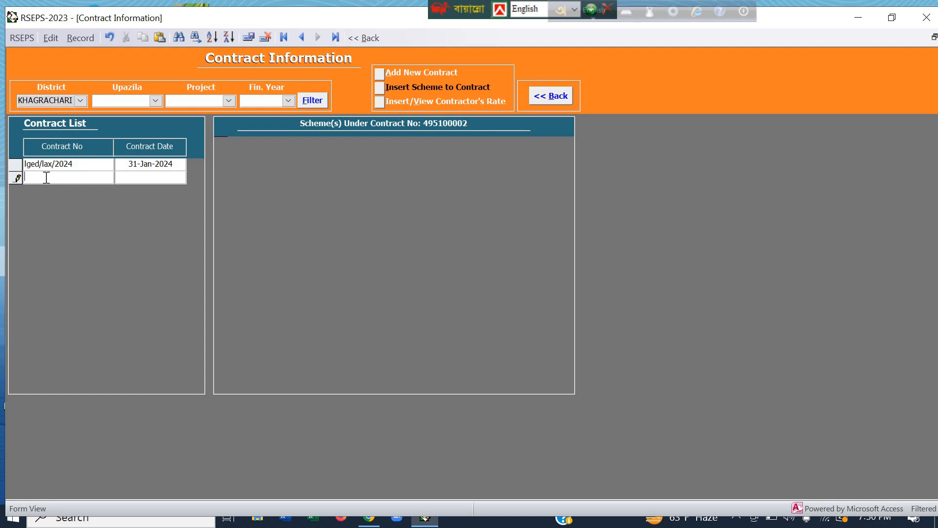
{"action": "type", "text": "Iged/abc"}
{"action": "left_click", "coordinate": [145, 178]}
{"action": "left_click", "coordinate": [193, 178]}
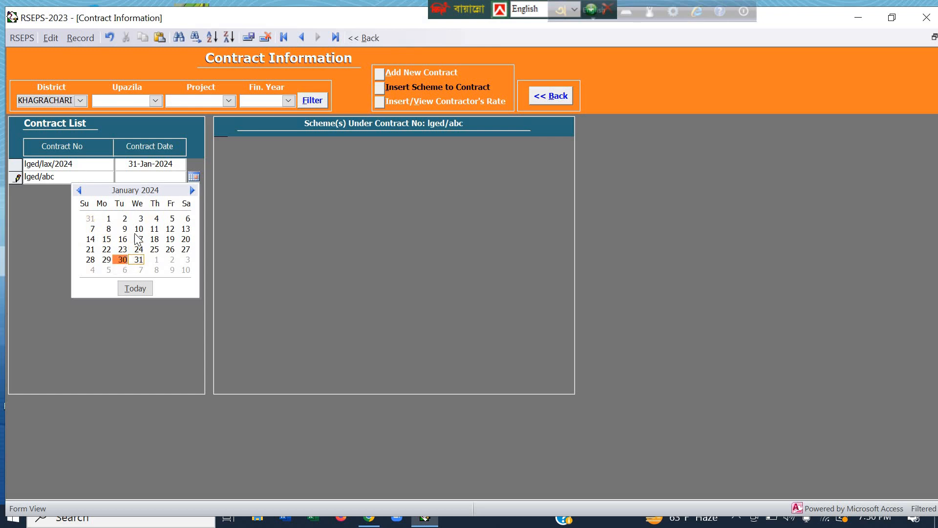
{"action": "left_click", "coordinate": [123, 259]}
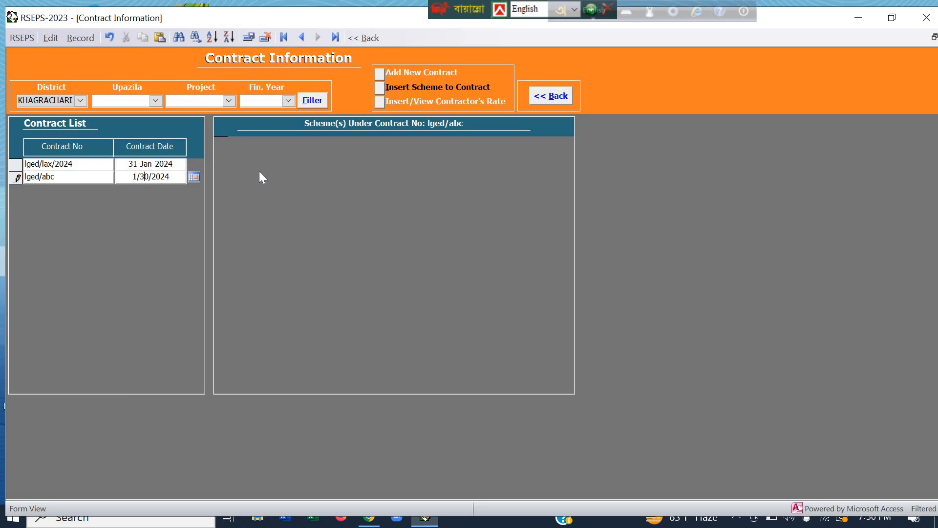
{"action": "left_click", "coordinate": [356, 110]}
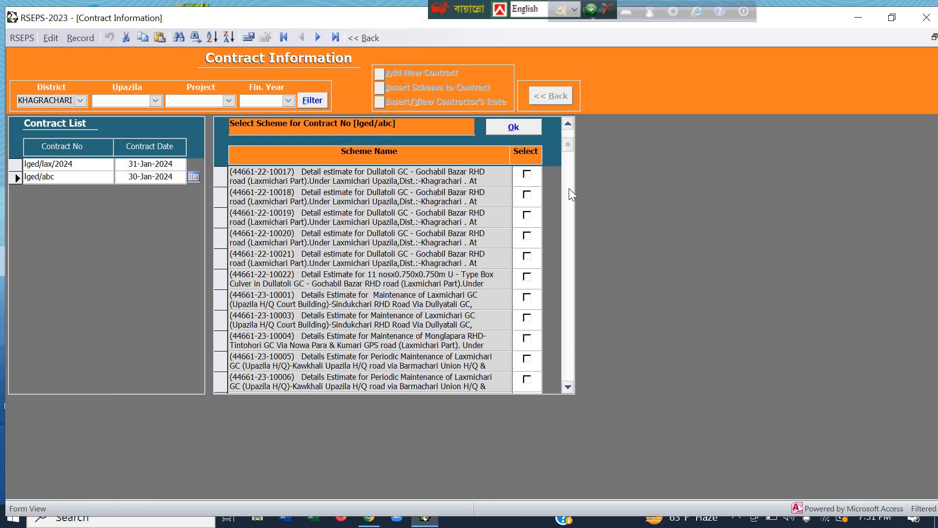
{"action": "left_click_drag", "start_coordinate": [569, 188], "coordinate": [561, 385]}
{"action": "scroll", "coordinate": [562, 169], "scroll_direction": "down", "scroll_amount": 3}
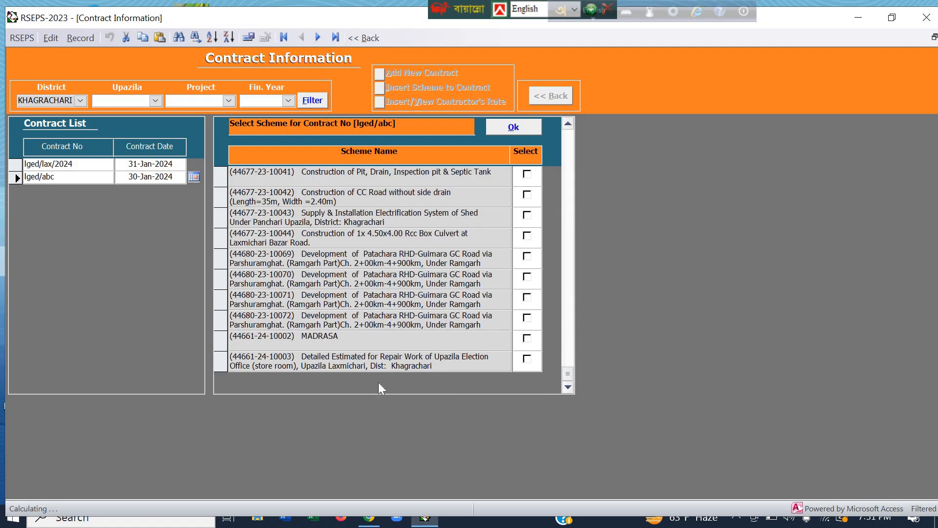
{"action": "left_click", "coordinate": [527, 359]}
{"action": "left_click", "coordinate": [514, 127]}
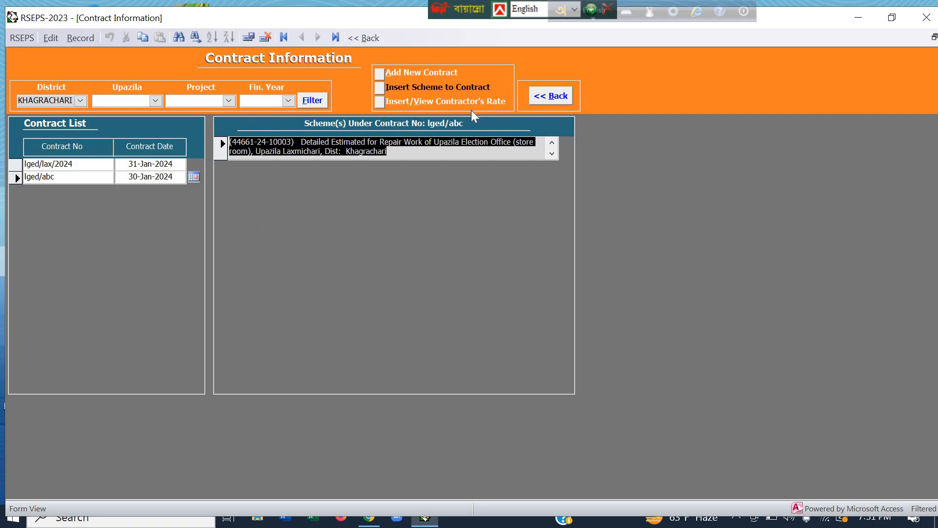
Enter the contractor's quoted rates for contract lged/abc: 1520 for item 5.15.01.4 and 30 for item 5.27.001
{"action": "left_click", "coordinate": [379, 102]}
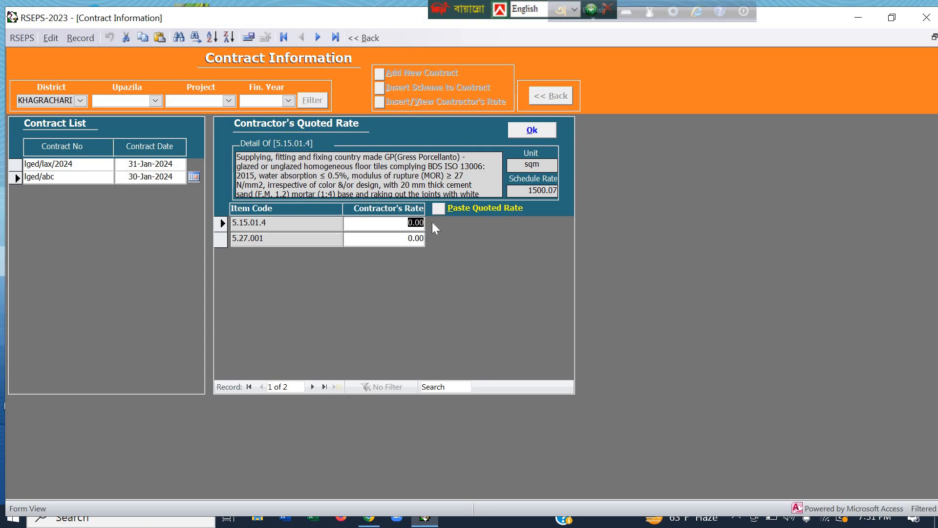
{"action": "type", "text": "1520"}
{"action": "left_click", "coordinate": [403, 239]}
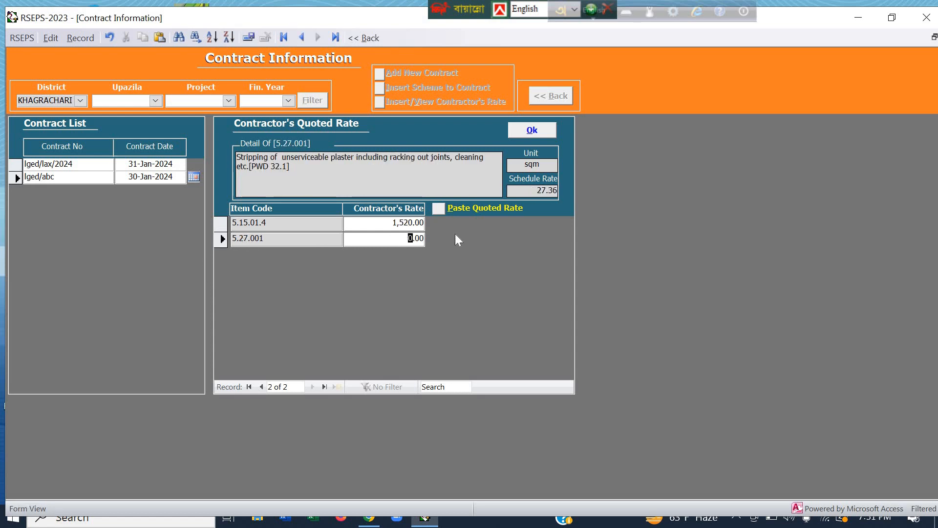
{"action": "left_click_drag", "start_coordinate": [455, 234], "coordinate": [459, 234]}
{"action": "type", "text": "30"}
{"action": "left_click", "coordinate": [532, 130]}
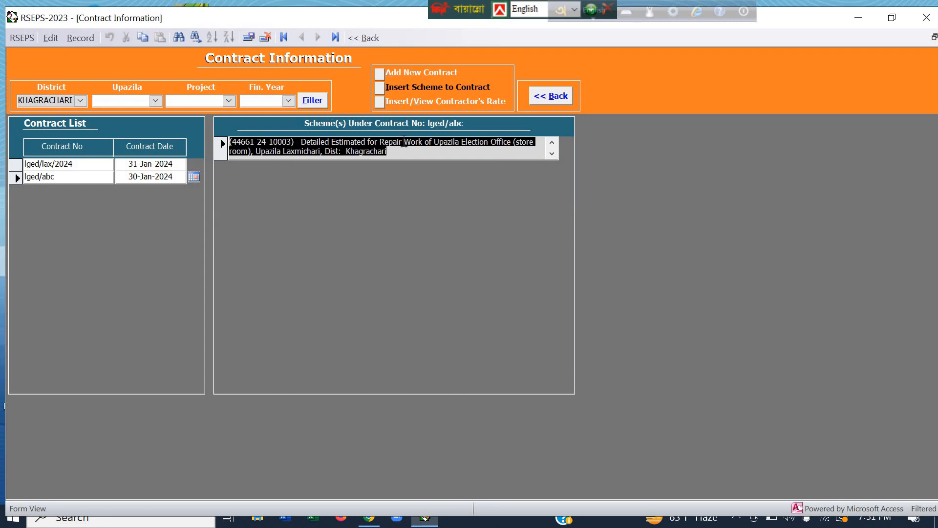
{"action": "left_click", "coordinate": [549, 96]}
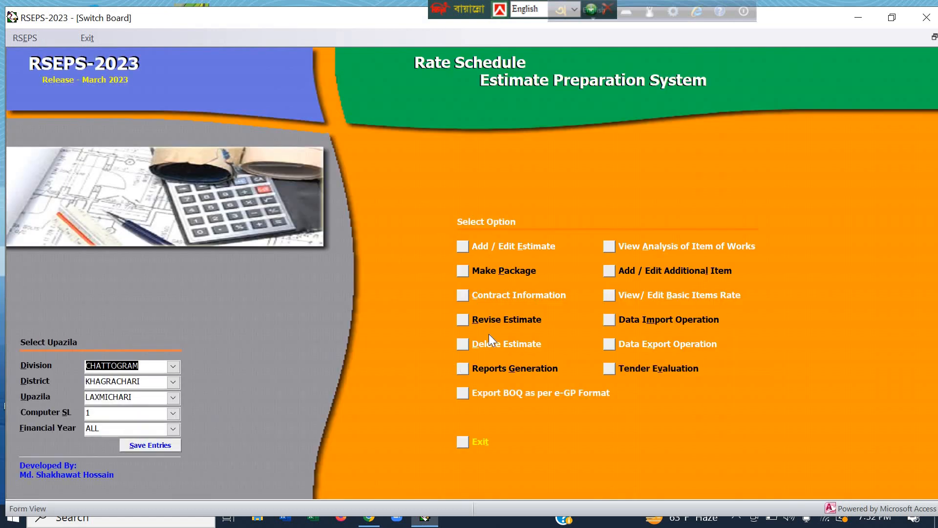
{"action": "left_click", "coordinate": [462, 320]}
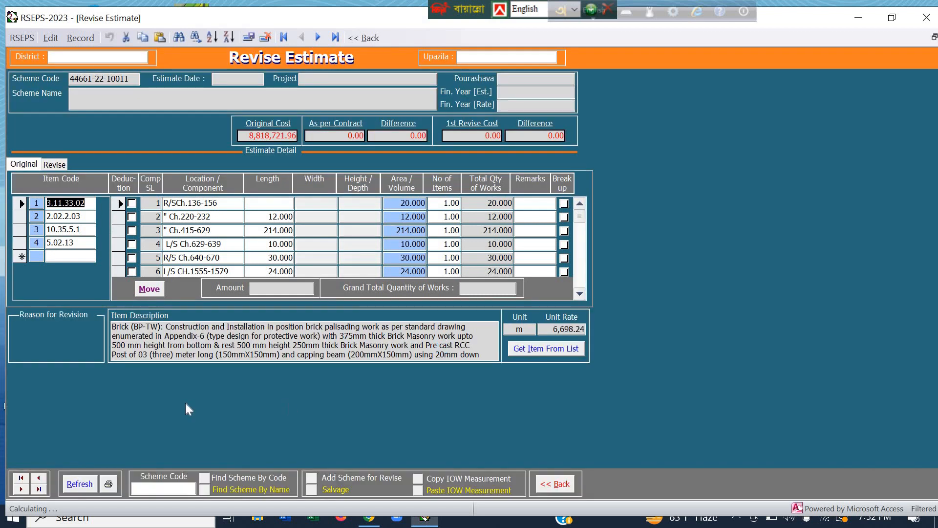
{"action": "left_click", "coordinate": [21, 478]}
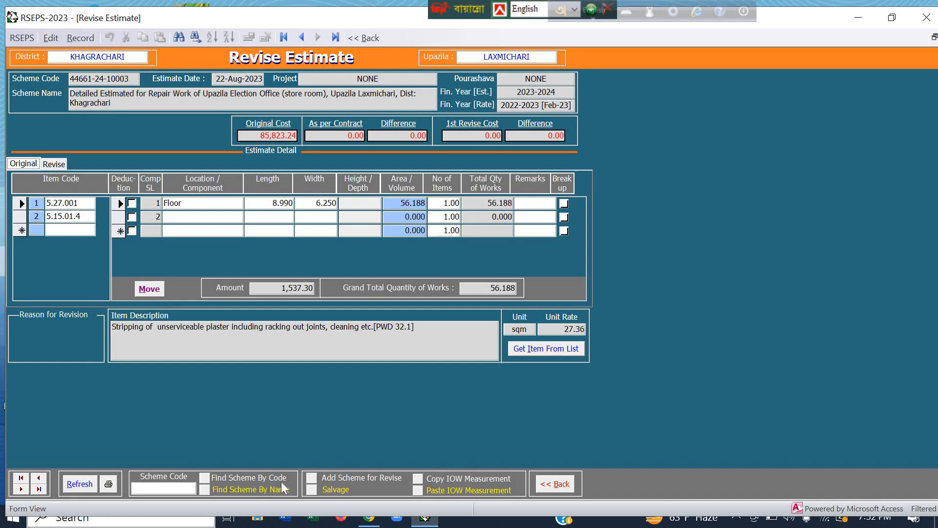
{"action": "left_click", "coordinate": [312, 479]}
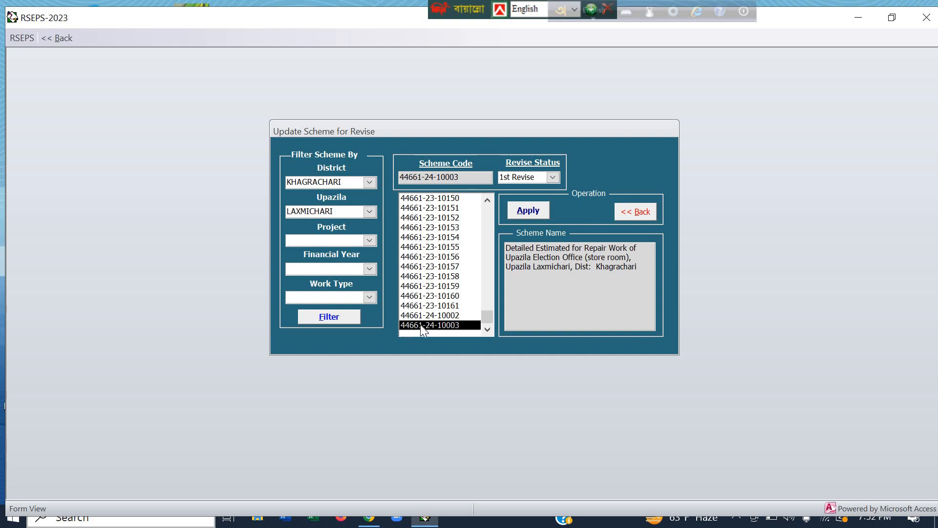
{"action": "left_click", "coordinate": [552, 178]}
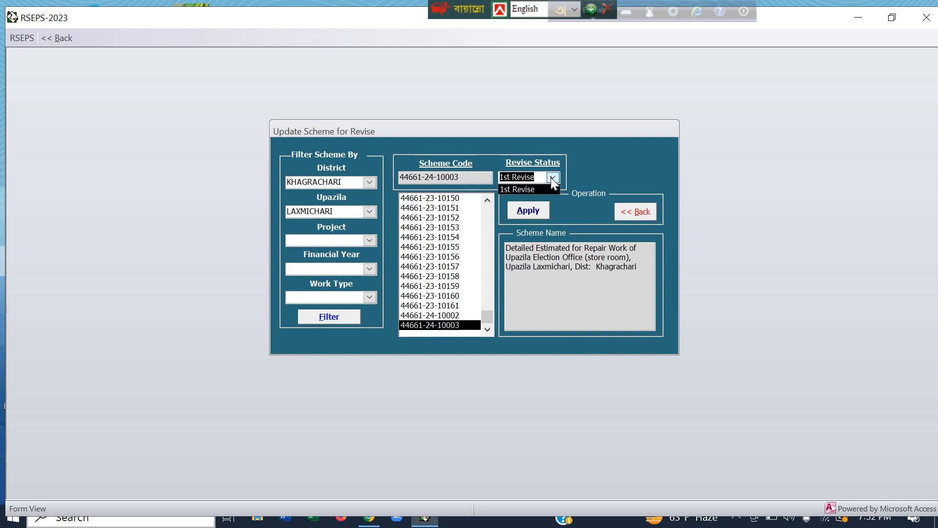
{"action": "left_click", "coordinate": [530, 213]}
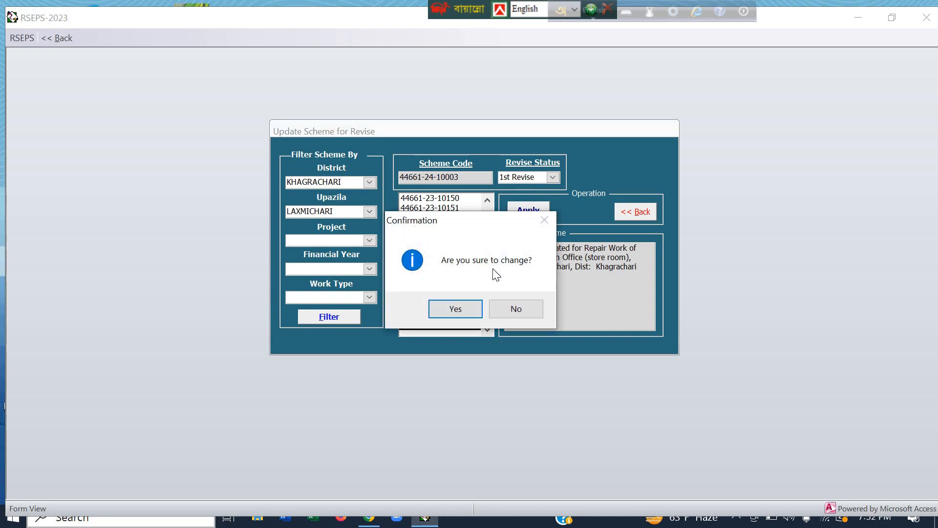
{"action": "left_click", "coordinate": [461, 309]}
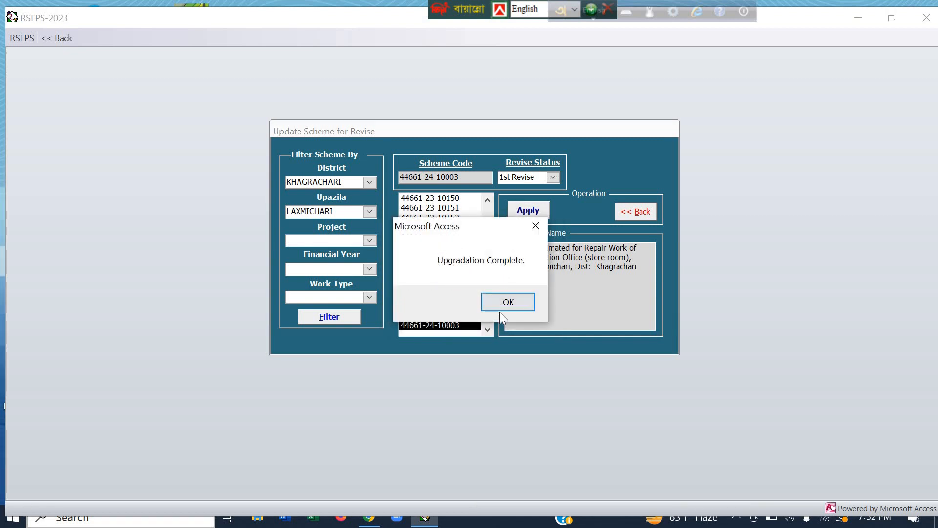
{"action": "left_click", "coordinate": [500, 301]}
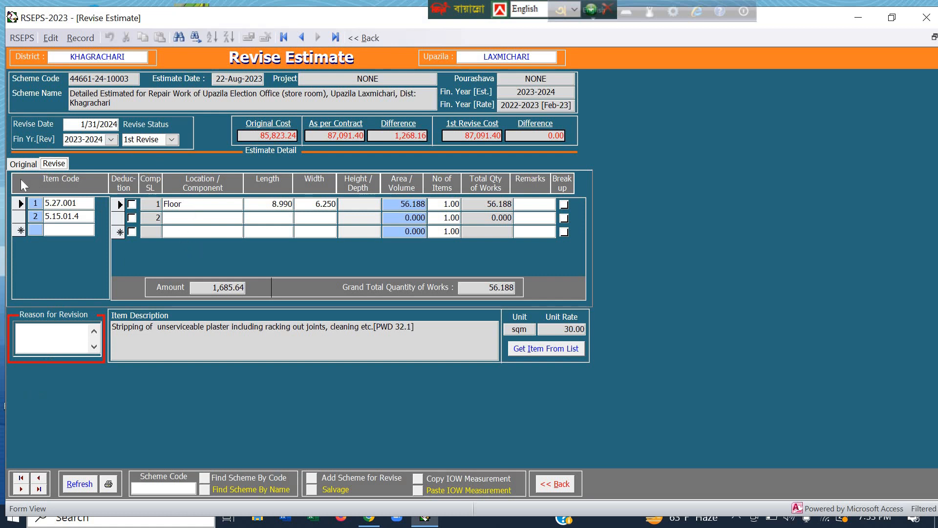
In the revised estimate, set the Floor measurement of item 5.27.001 to length 9.20 and width 6
{"action": "left_click", "coordinate": [20, 166]}
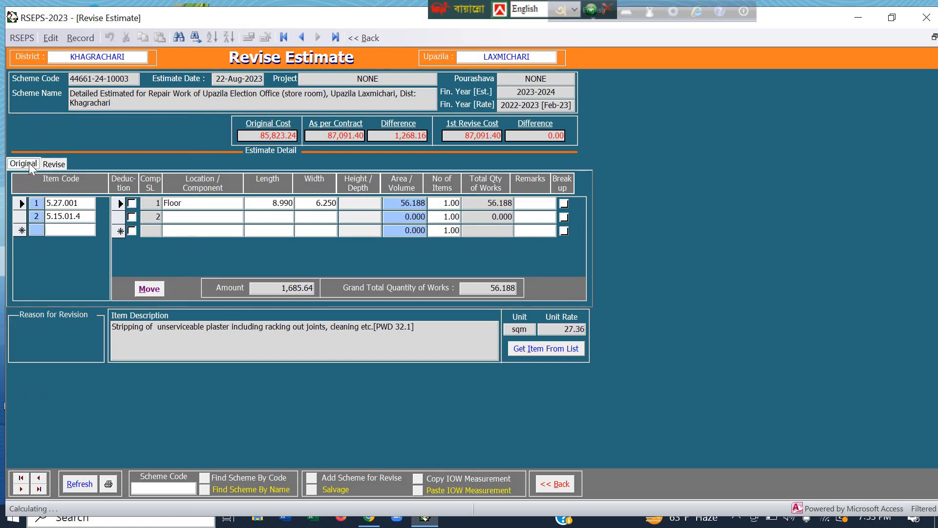
{"action": "left_click", "coordinate": [50, 163]}
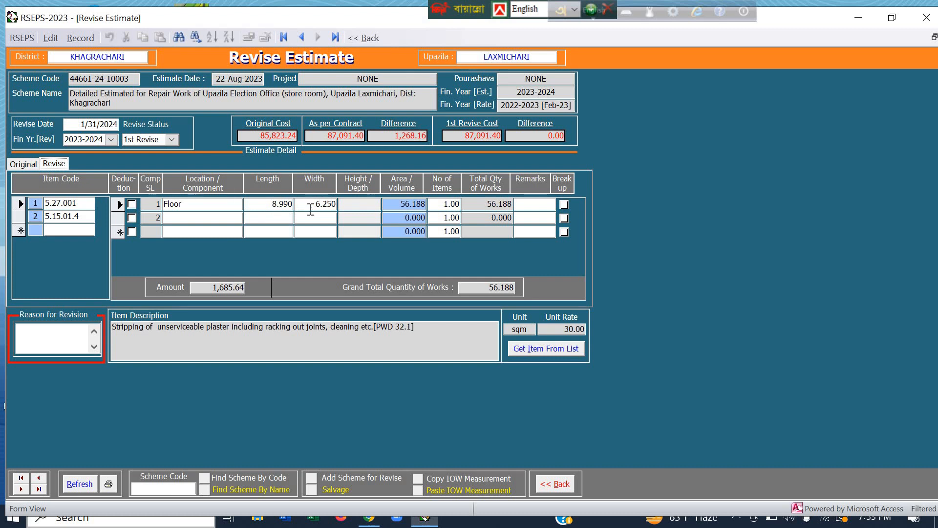
{"action": "left_click_drag", "start_coordinate": [269, 204], "coordinate": [296, 205]}
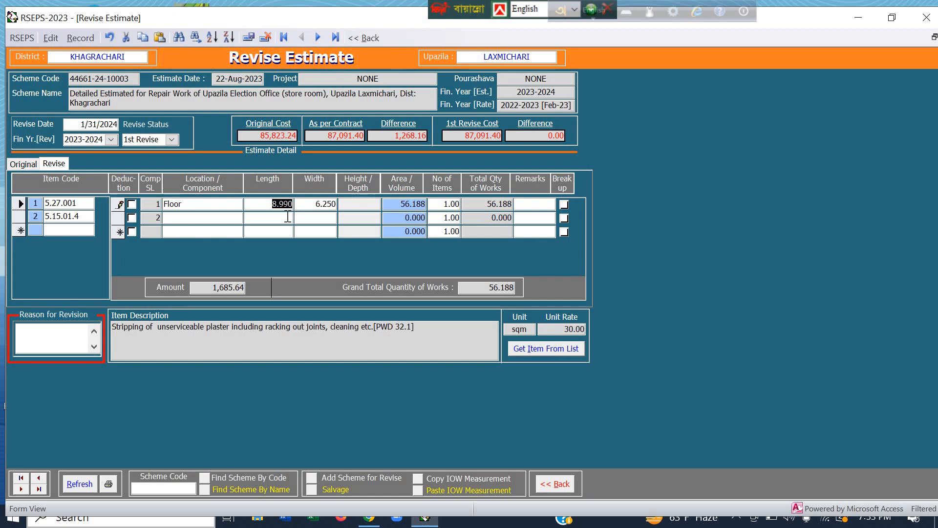
{"action": "type", "text": "9.20"}
{"action": "left_click", "coordinate": [318, 203]}
{"action": "key", "text": "shift+End"}
{"action": "type", "text": "0"}
{"action": "left_click", "coordinate": [261, 217]}
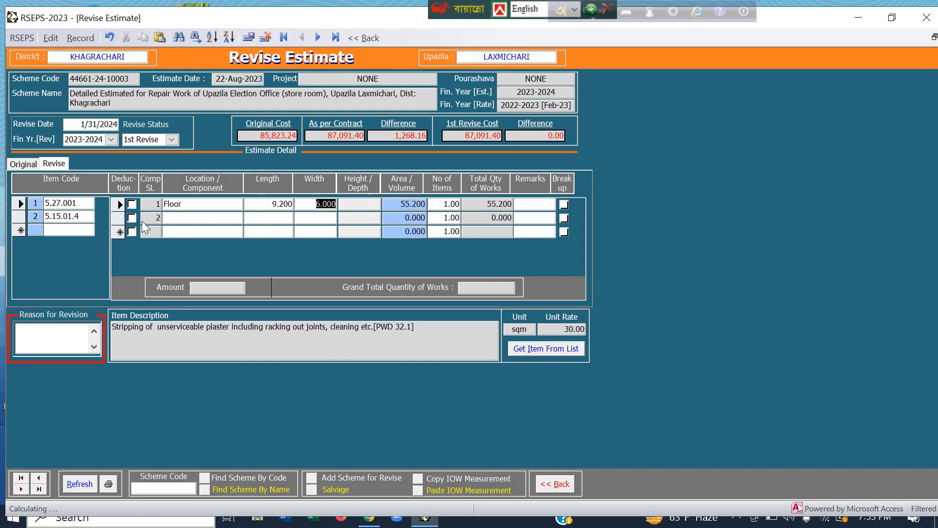
Set the revised Floor measurement of item 5.15.01.4 to length 9.2 and width 6, and refresh the estimate
{"action": "left_click", "coordinate": [81, 217]}
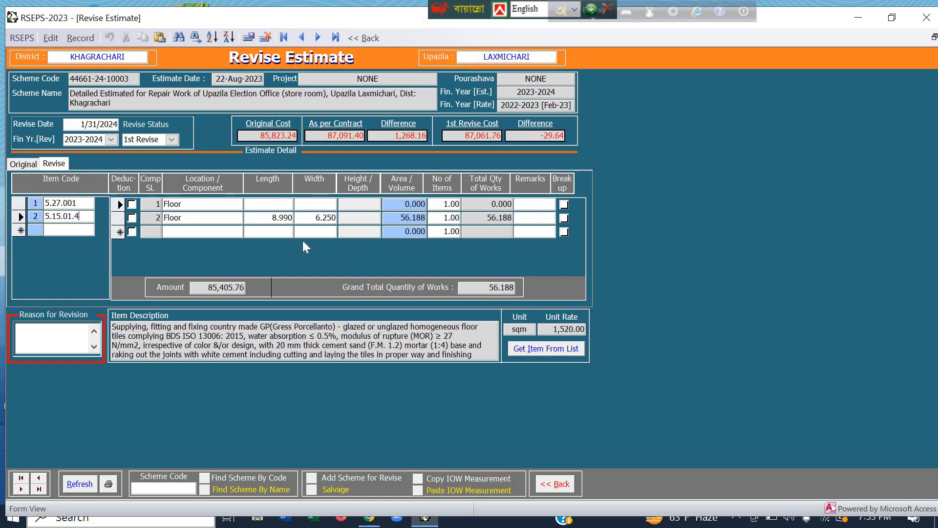
{"action": "left_click", "coordinate": [270, 218]}
{"action": "type", "text": "9"}
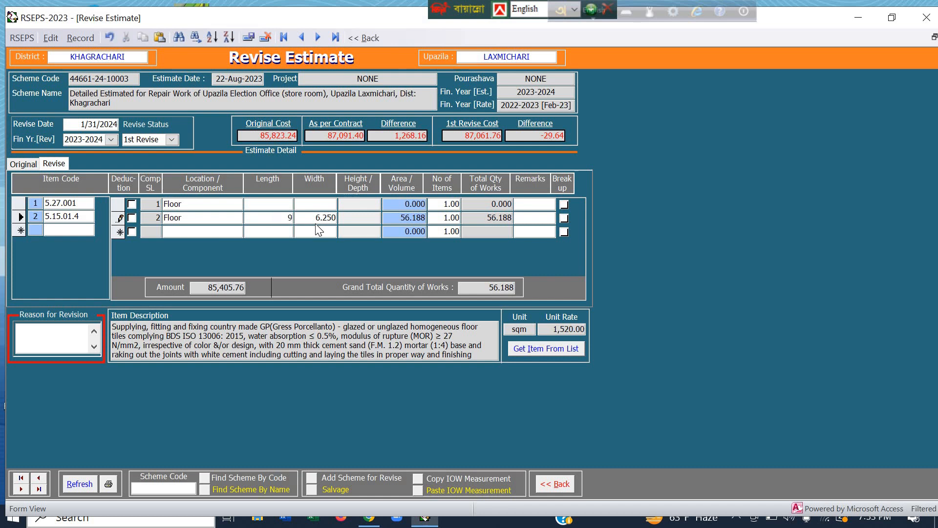
{"action": "type", "text": ".2"}
{"action": "left_click", "coordinate": [319, 218]}
{"action": "left_click", "coordinate": [213, 219]}
{"action": "left_click", "coordinate": [79, 488]}
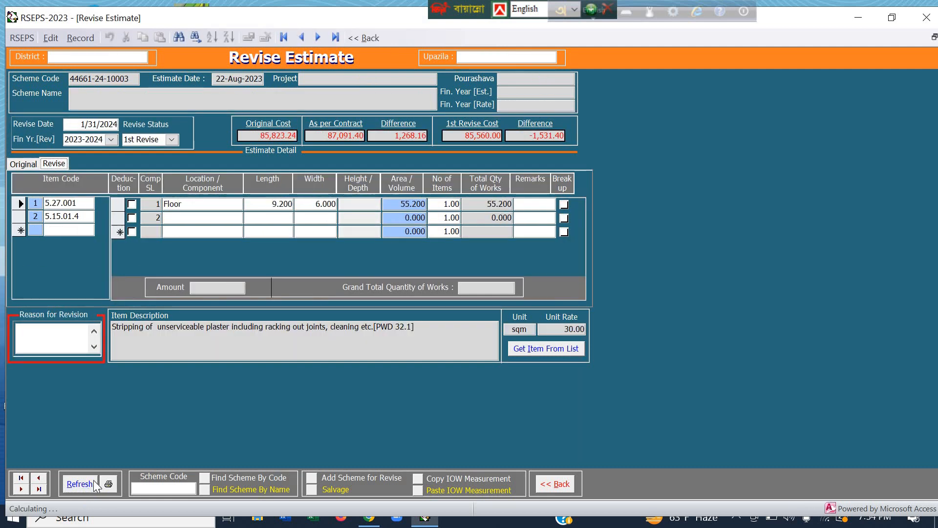
View the item-wise 1st Revise estimate report, examine its comparative statement and first page at 100%, and return to the Revise Estimate form
{"action": "left_click", "coordinate": [108, 485]}
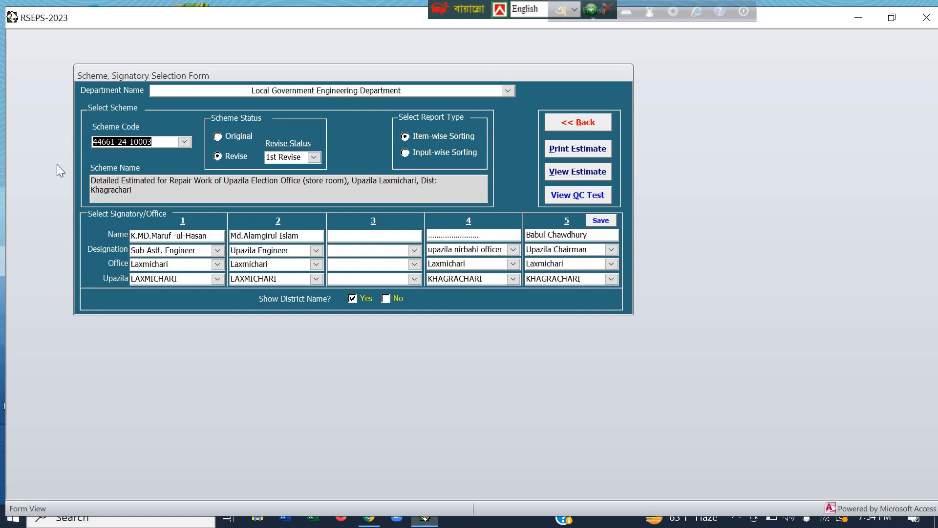
{"action": "left_click", "coordinate": [580, 174]}
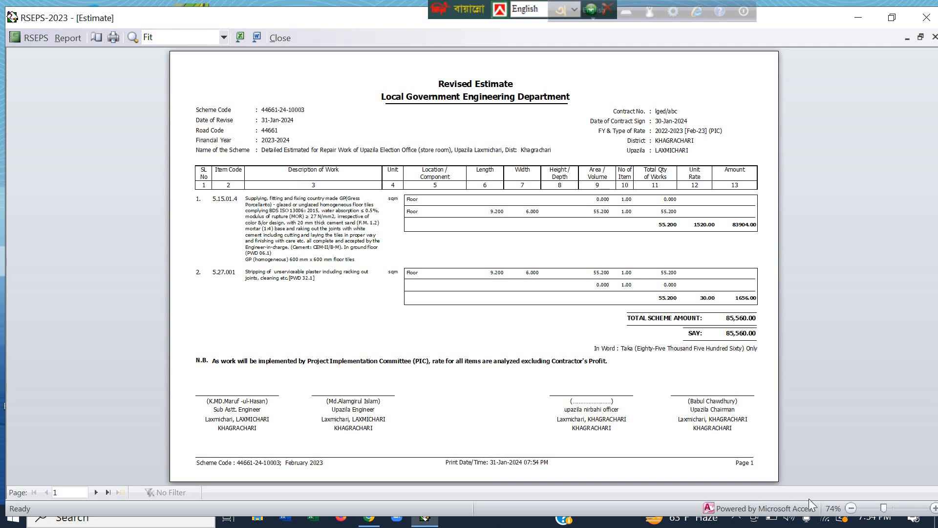
{"action": "left_click", "coordinate": [107, 493]}
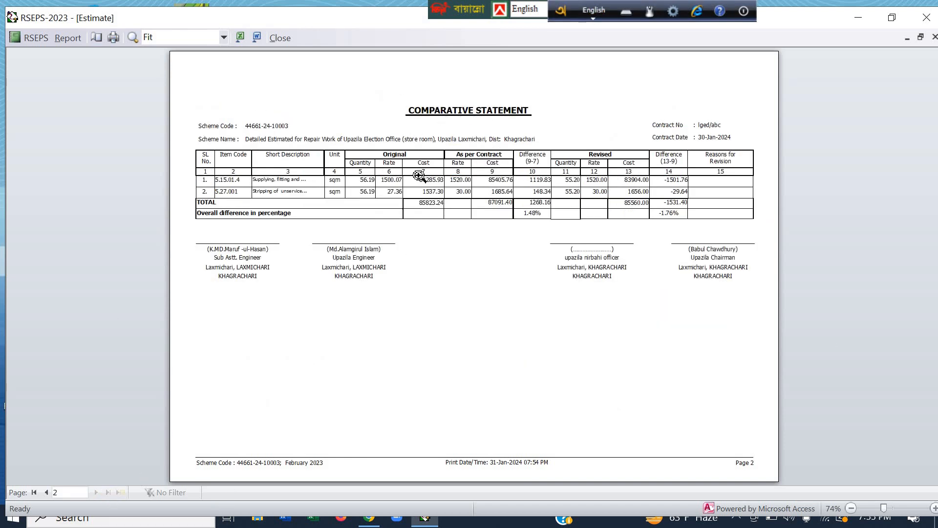
{"action": "left_click", "coordinate": [405, 183]}
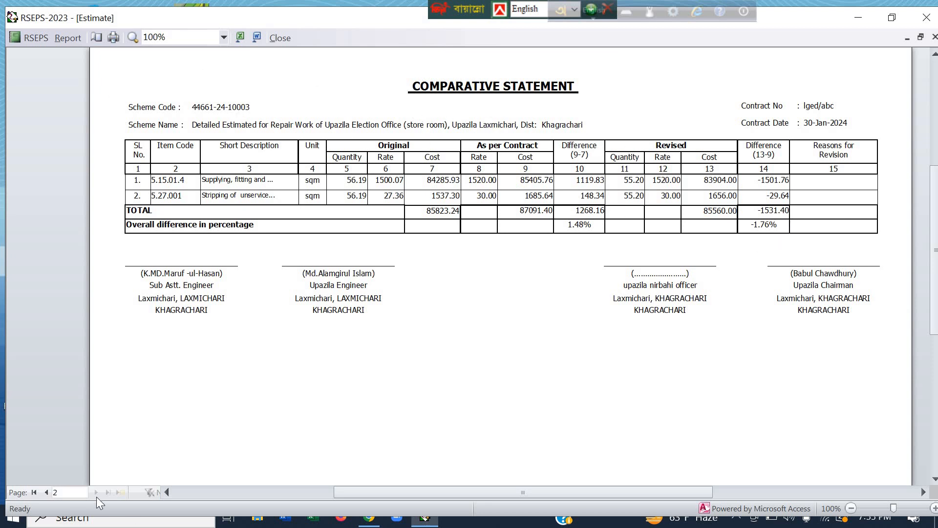
{"action": "left_click", "coordinate": [34, 492]}
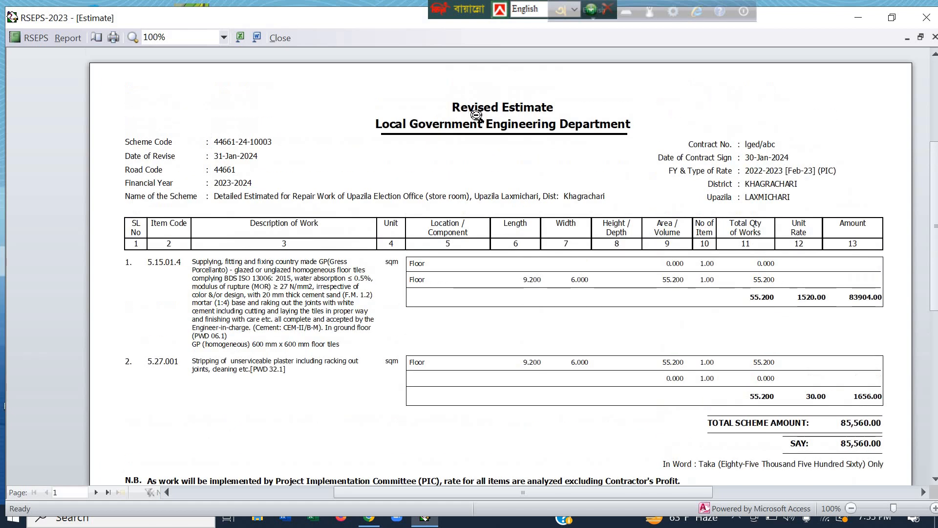
{"action": "scroll", "coordinate": [489, 203], "scroll_direction": "down", "scroll_amount": 1}
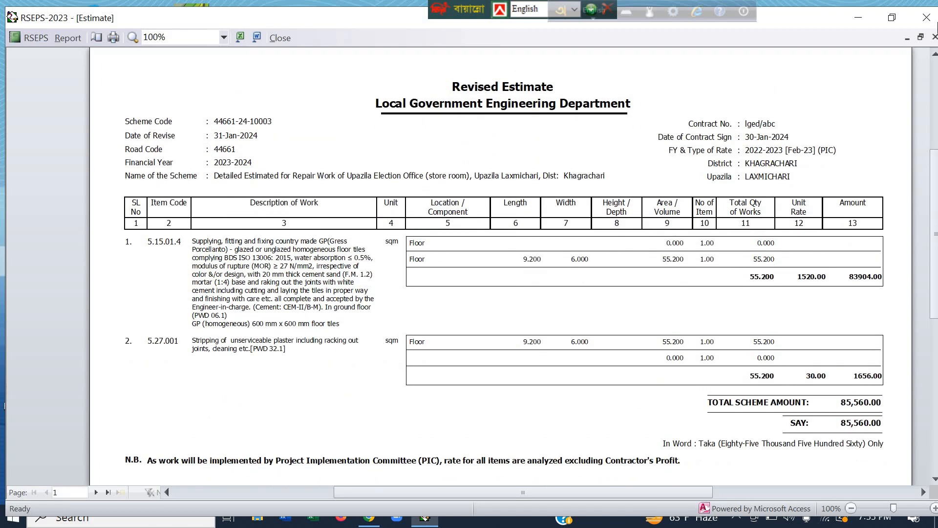
{"action": "left_click", "coordinate": [935, 37]}
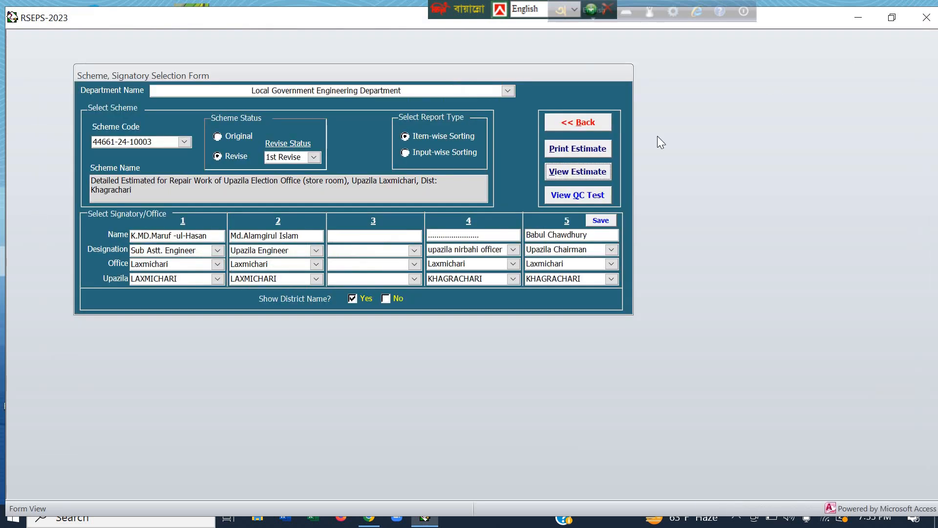
{"action": "left_click", "coordinate": [575, 120]}
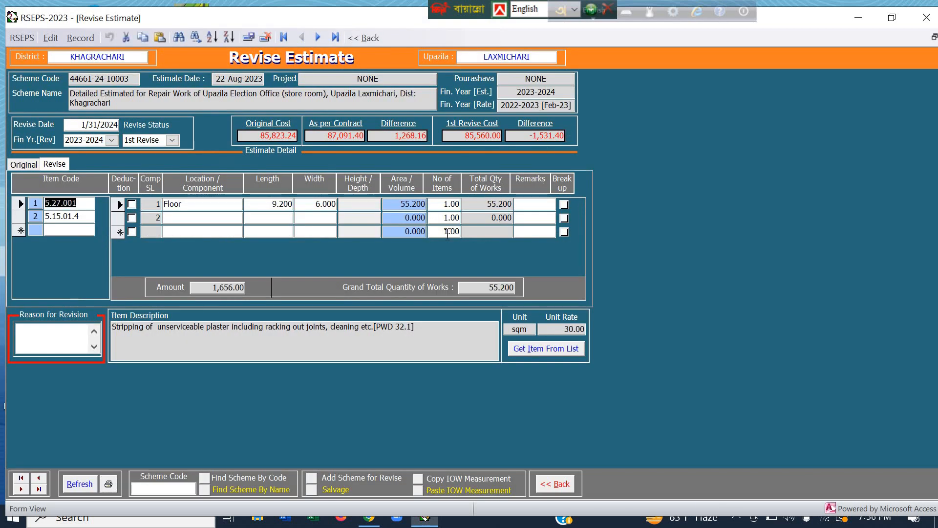